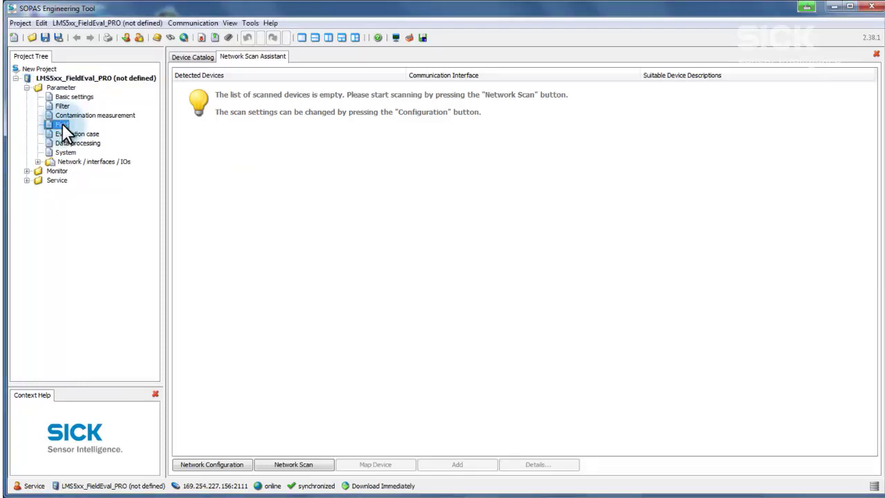
# Create a new field named 'Testfield 1', keeping its type as Segmented
pyautogui.click(61, 125)
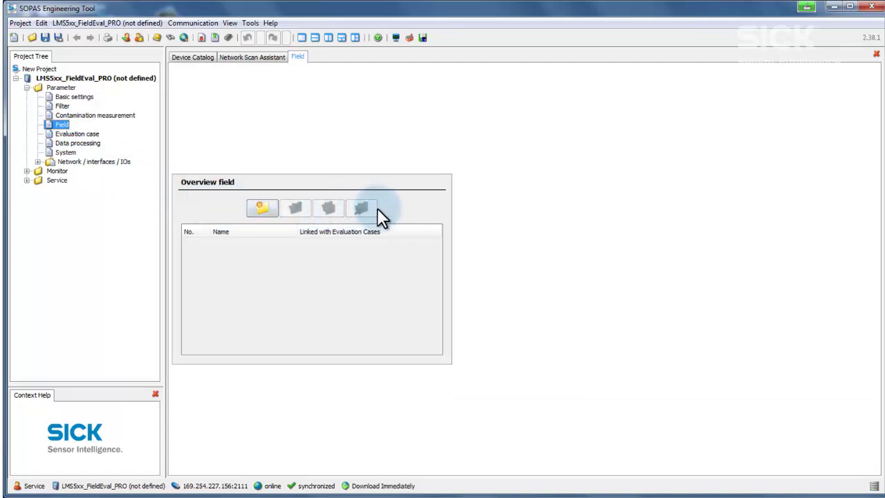
pyautogui.click(264, 206)
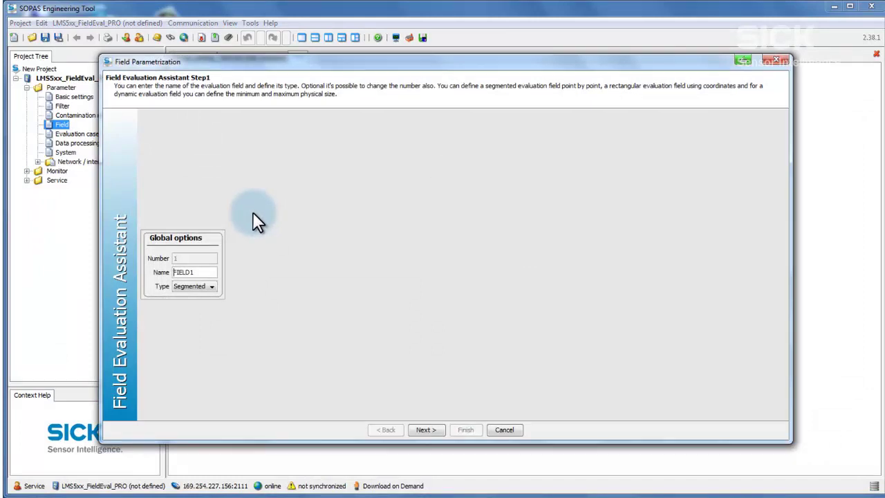
pyautogui.moveTo(213, 272); pyautogui.dragTo(168, 273)
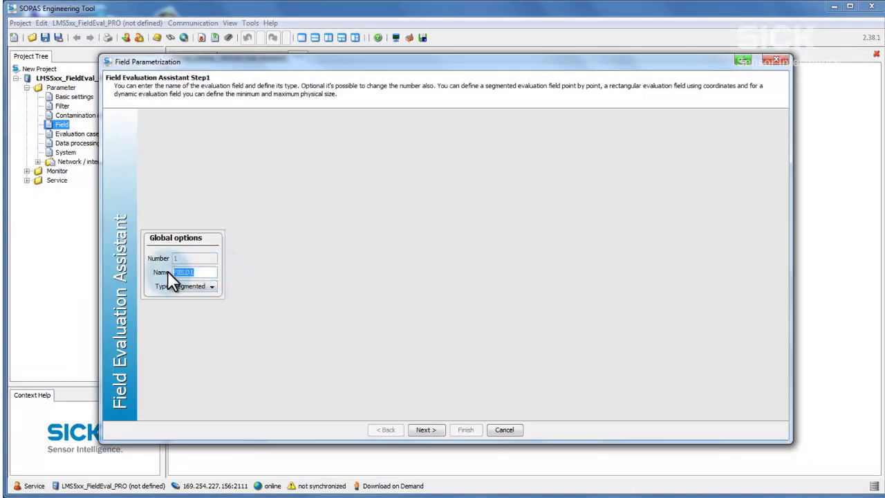
pyautogui.write('Testfield 1')
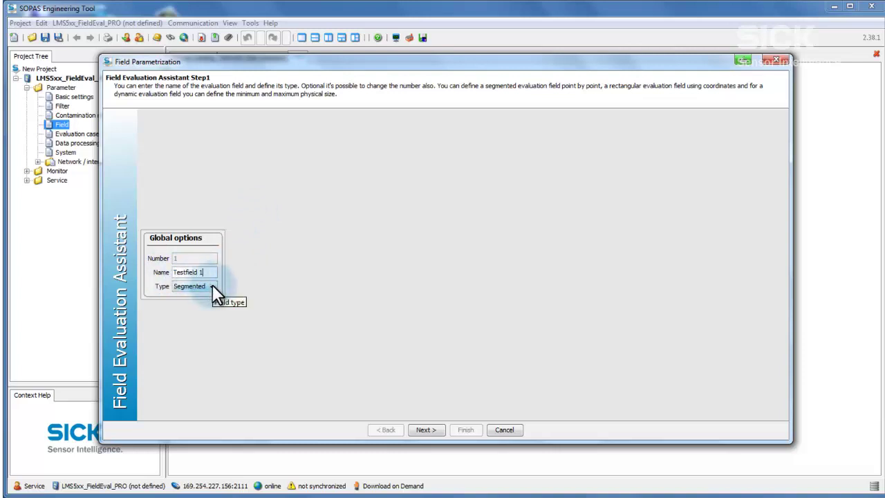
pyautogui.click(212, 286)
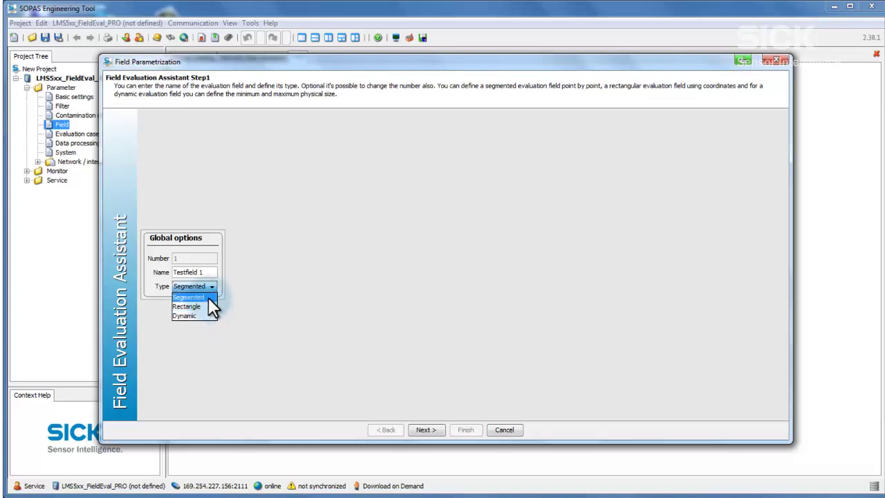
pyautogui.click(208, 297)
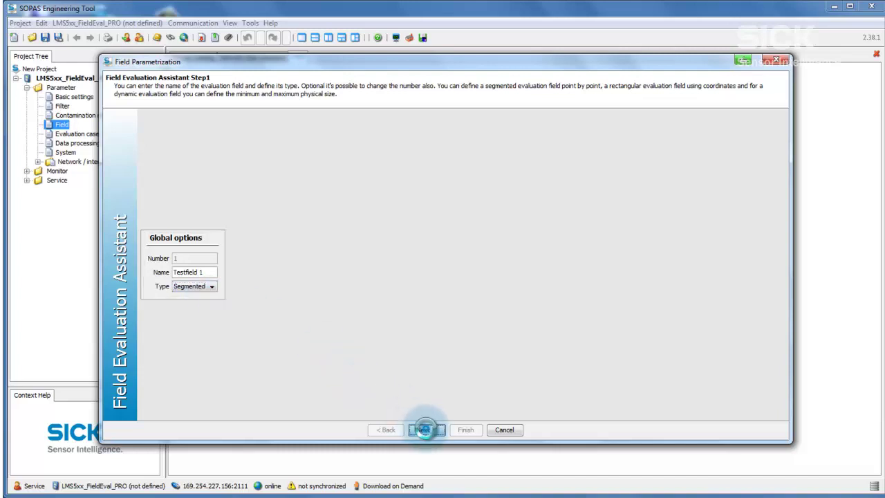
# Go to endpoint definition, show the live scan outline and zoom the chart around the sensor
pyautogui.click(425, 429)
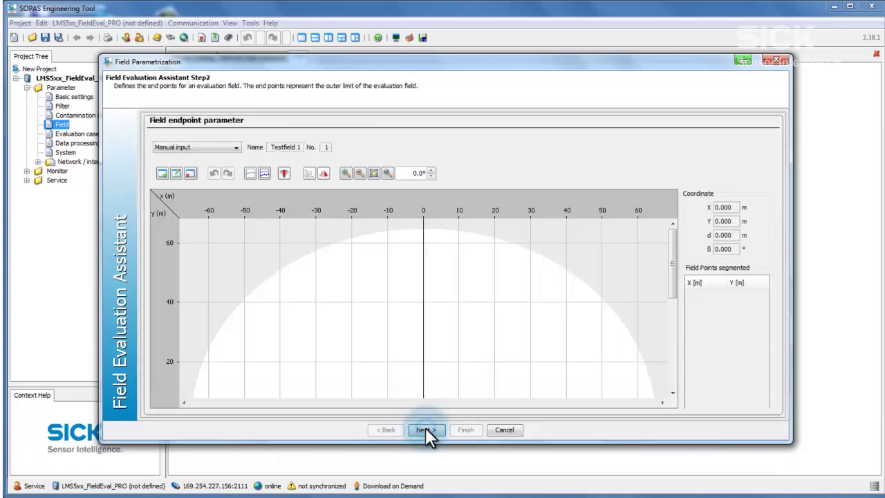
pyautogui.click(250, 171)
pyautogui.scroll(-2, 328, 266)
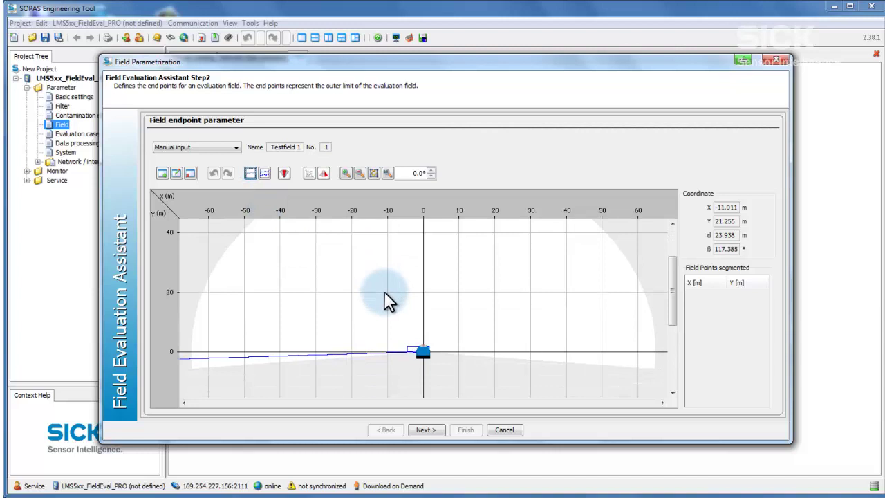
pyautogui.scroll(3, 418, 314)
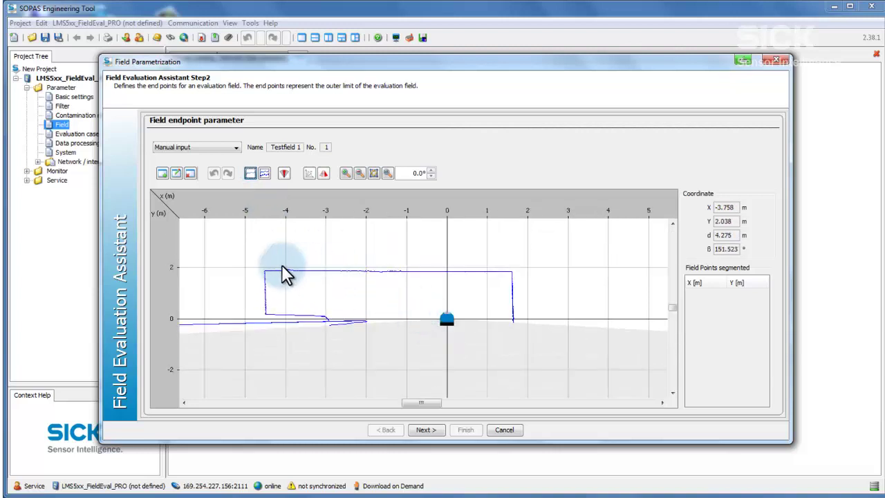
pyautogui.moveTo(257, 263); pyautogui.dragTo(560, 332)
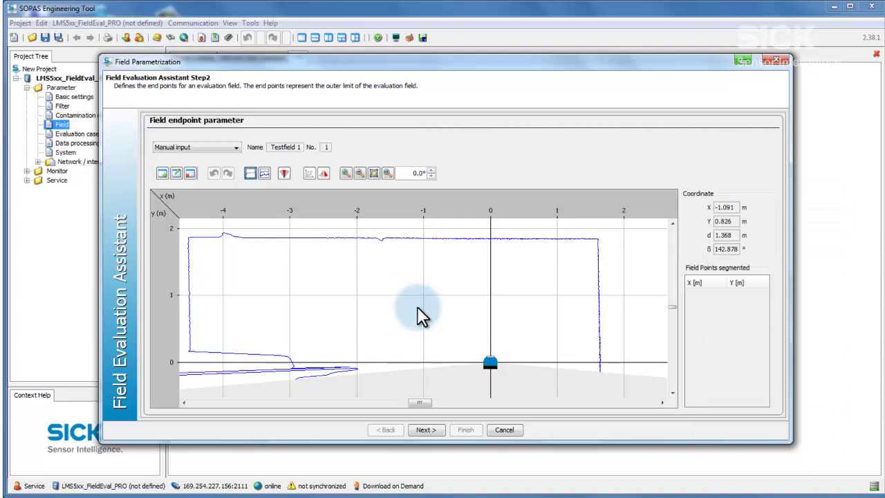
# Place five field points at about (-0.9, 0.9), (-0.13, 0.91), (0.44, 0.89), (0.44, 0.24), (-0.90, 0.23) m
pyautogui.click(164, 174)
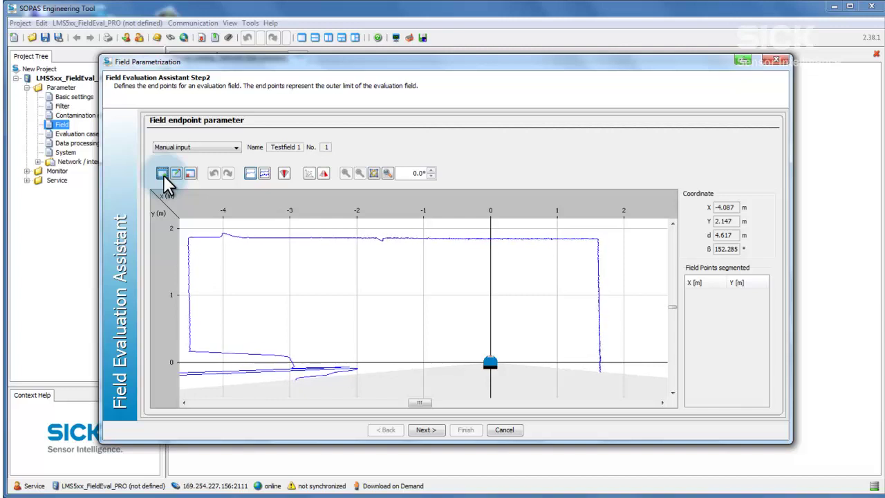
pyautogui.click(428, 301)
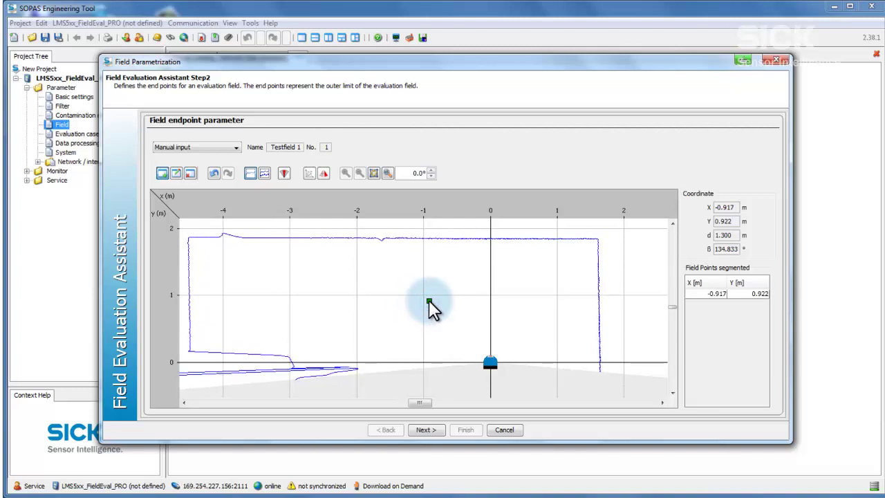
pyautogui.click(481, 300)
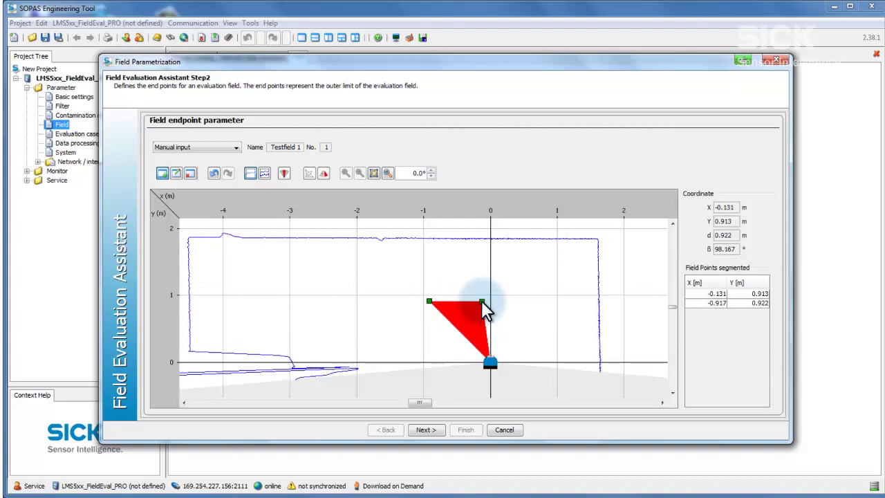
pyautogui.click(520, 303)
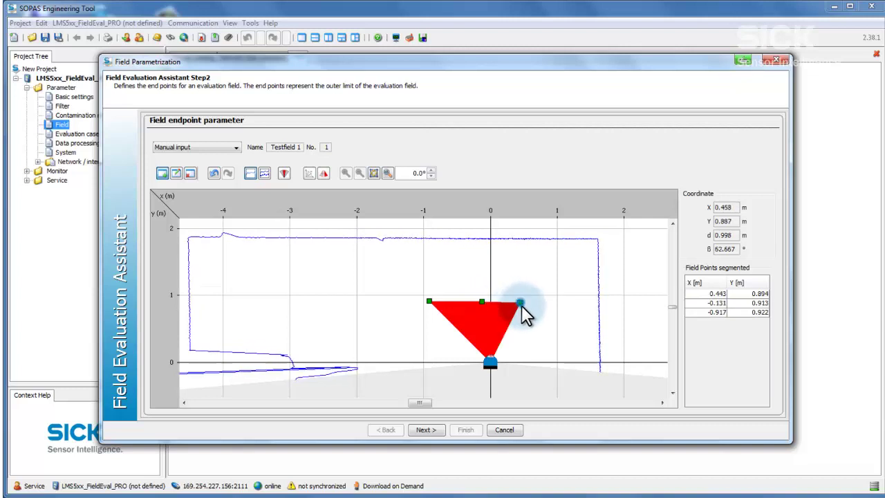
pyautogui.click(521, 345)
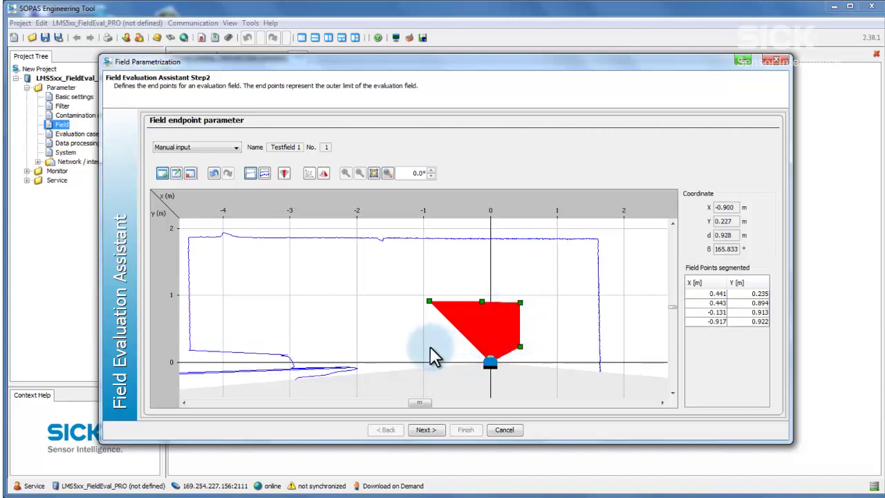
pyautogui.click(430, 346)
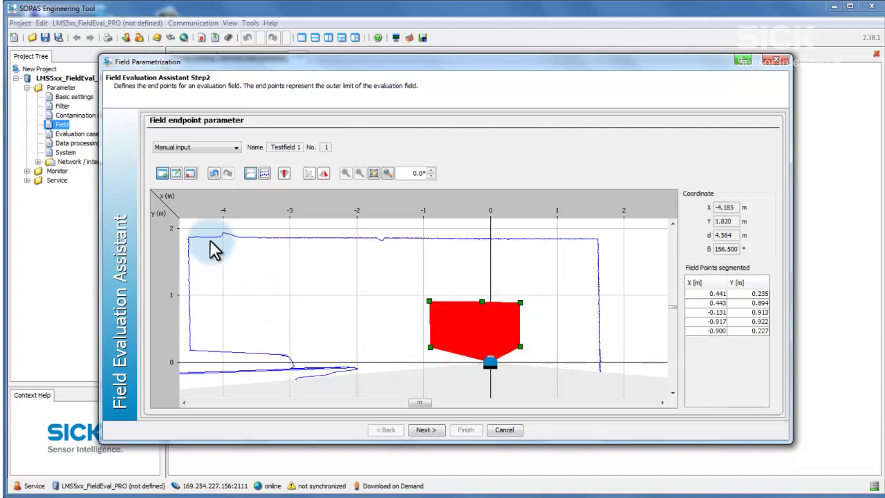
# Nudge the field's top-left corner point slightly up and left
pyautogui.click(177, 177)
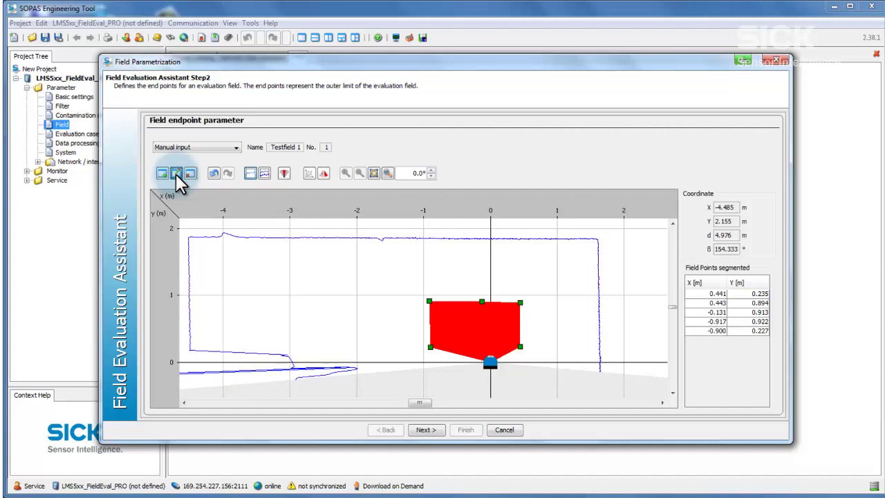
pyautogui.click(305, 269)
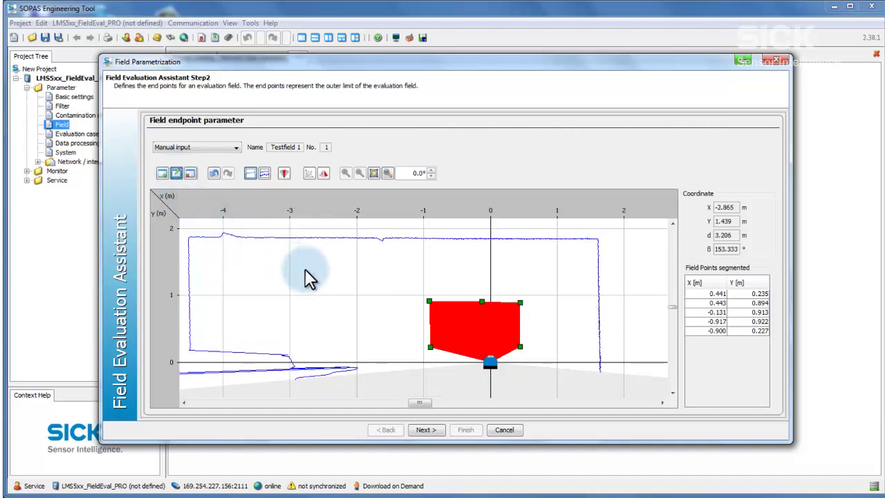
pyautogui.click(428, 301)
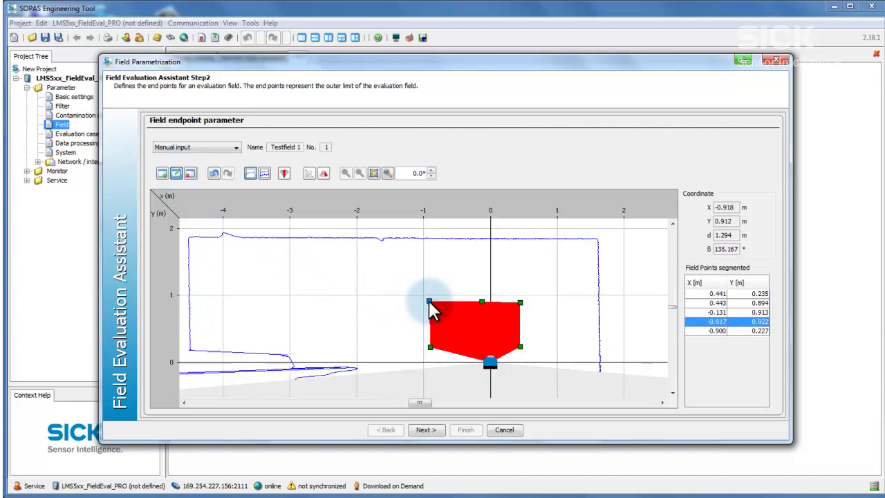
pyautogui.moveTo(429, 302)
pyautogui.mouseDown()
pyautogui.moveTo(320, 259)
pyautogui.moveTo(358, 293)
pyautogui.moveTo(400, 277)
pyautogui.moveTo(434, 291)
pyautogui.moveTo(428, 299)
pyautogui.mouseUp()
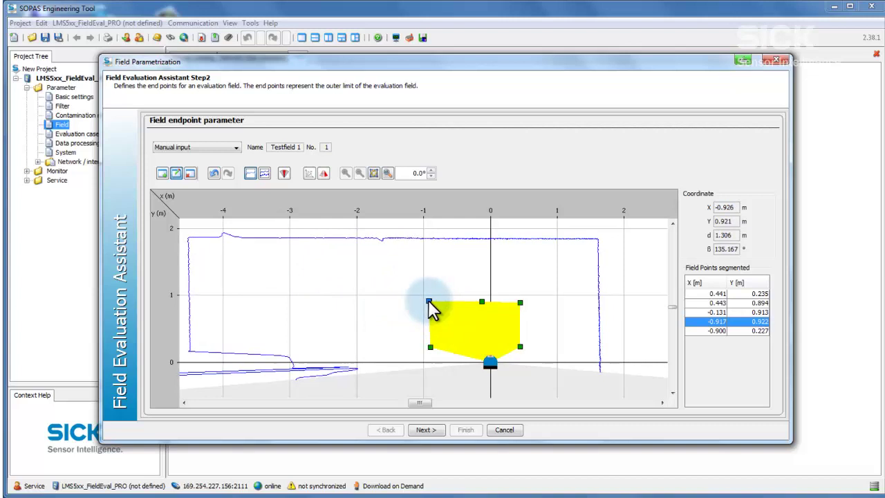
# Delete the top-middle field point at (-0.131, 0.913)
pyautogui.click(191, 173)
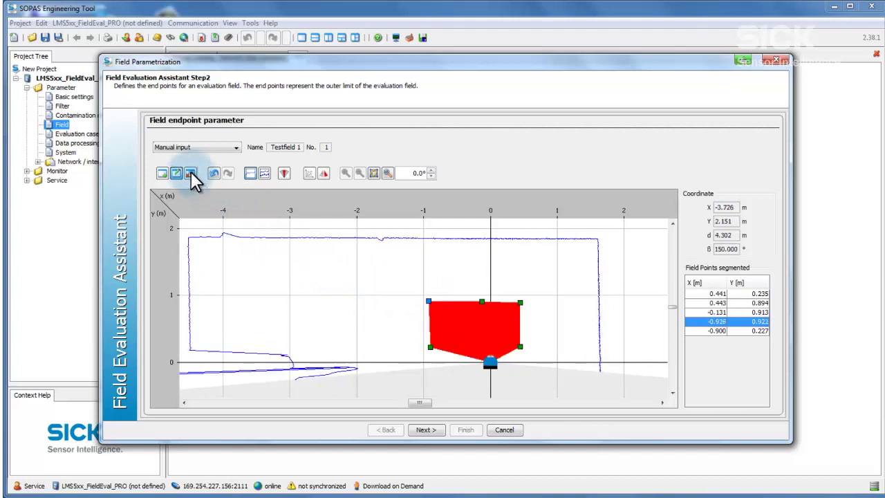
pyautogui.click(481, 300)
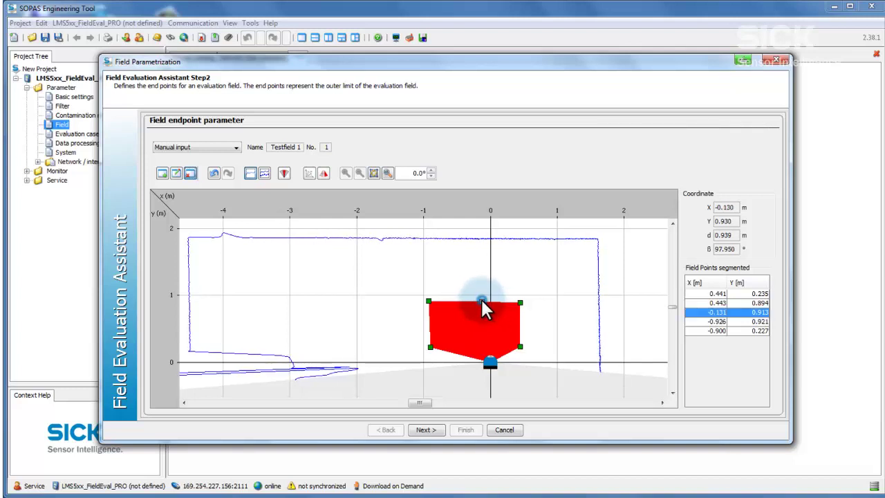
pyautogui.click(482, 299)
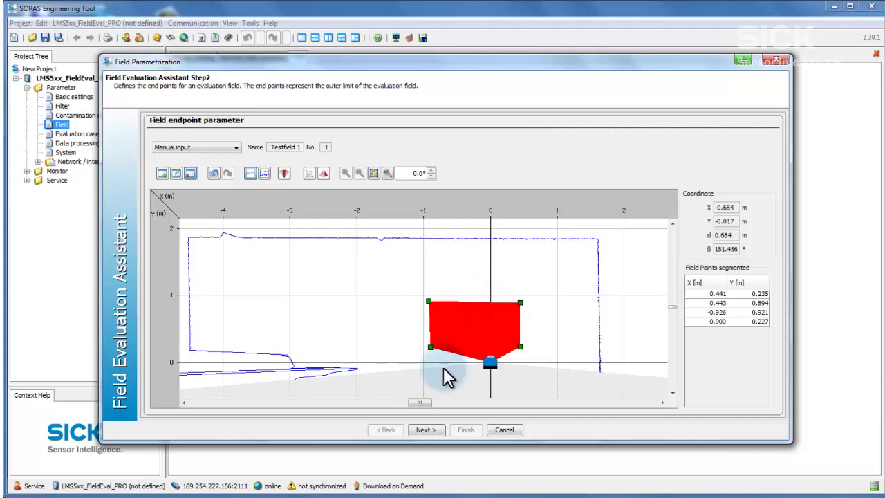
# Skip the start-point step and finish the assistant so Testfield 1 is listed
pyautogui.click(430, 427)
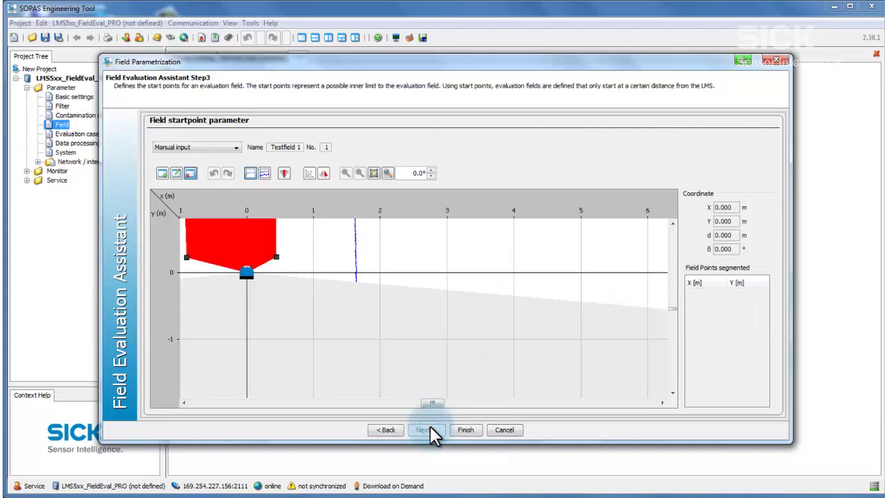
pyautogui.scroll(5, 411, 351)
pyautogui.moveTo(431, 402); pyautogui.dragTo(417, 402)
pyautogui.click(464, 428)
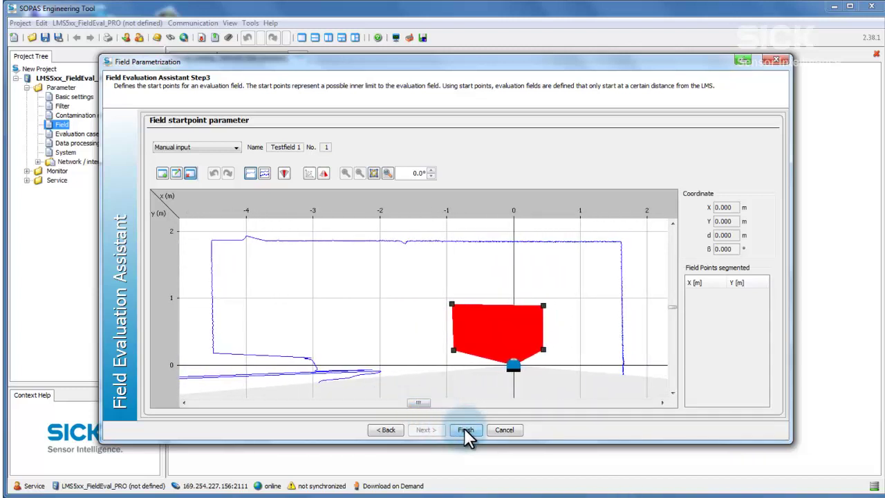
pyautogui.click(437, 364)
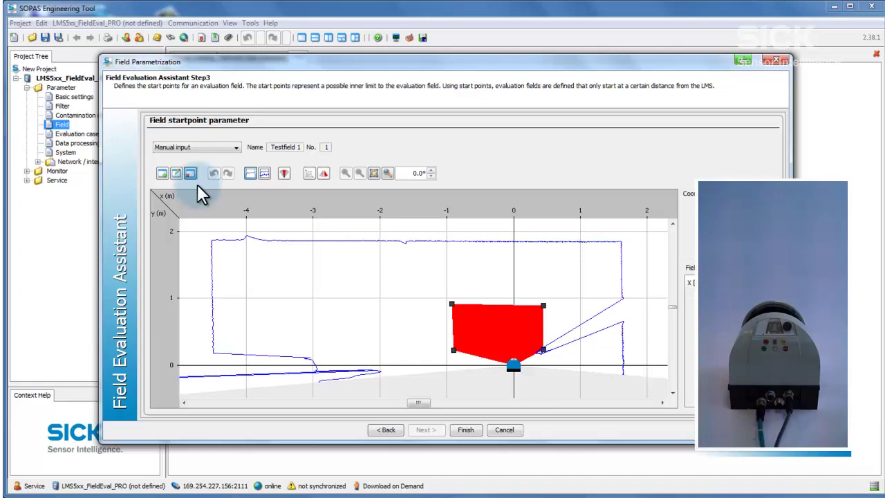
pyautogui.click(458, 429)
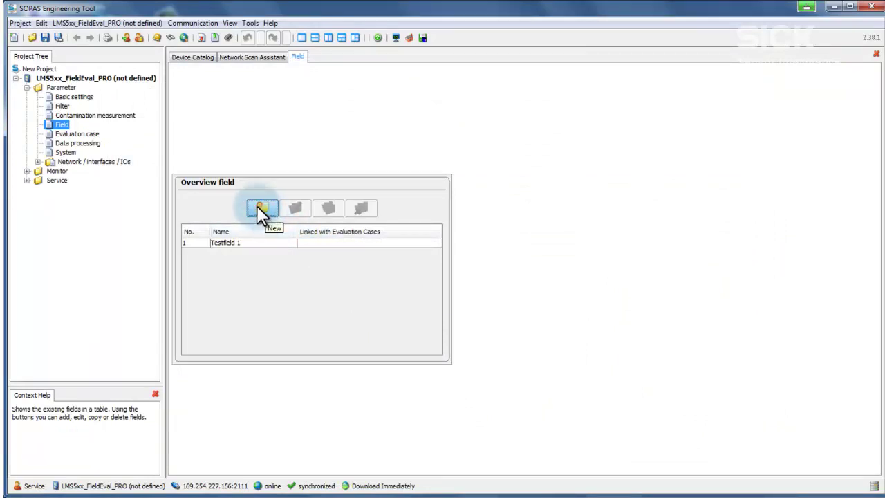
# Add a new evaluation case from the Evaluation case overview
pyautogui.click(74, 133)
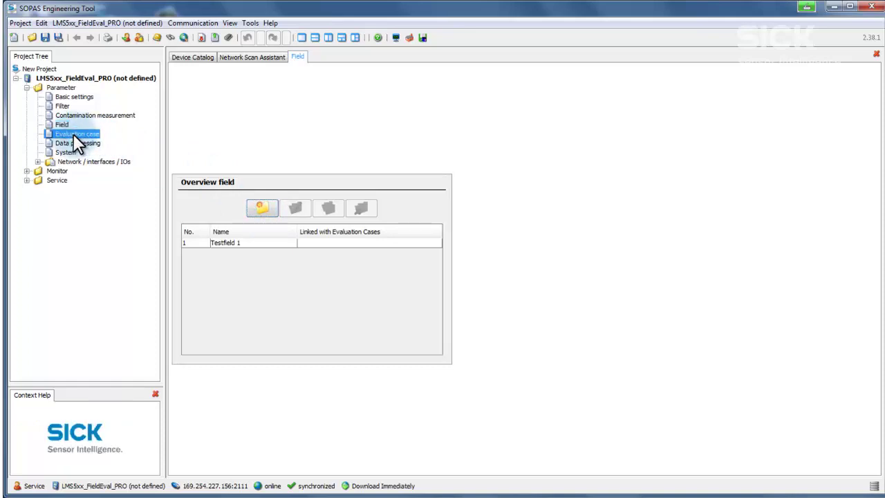
pyautogui.click(259, 208)
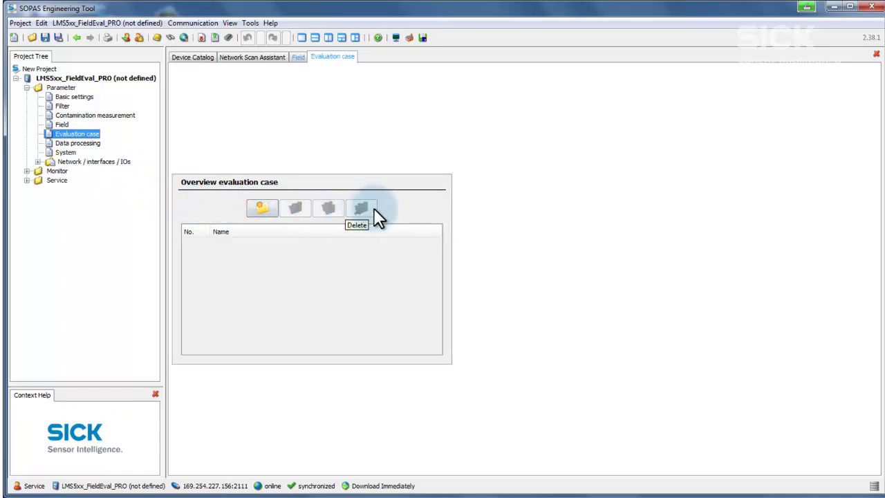
pyautogui.click(261, 207)
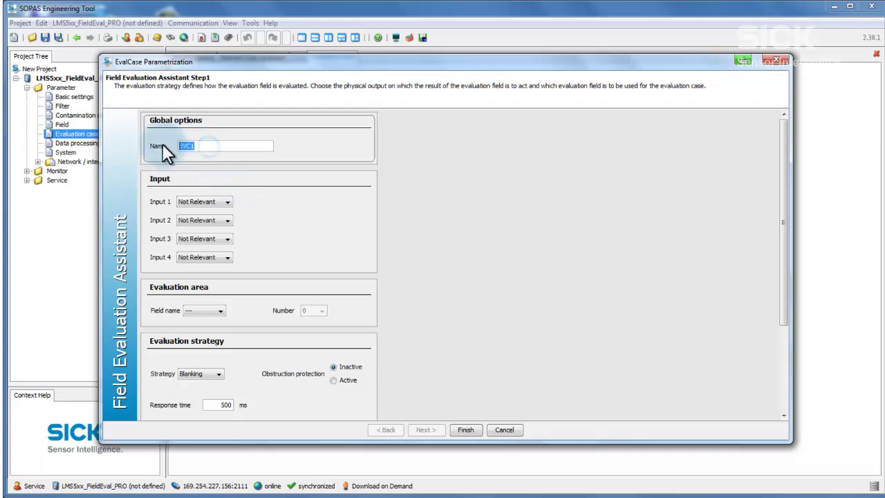
# Name the evaluation case 'Testcase 1' and keep Input 1 as Not Relevant
pyautogui.write('Testcase 1')
pyautogui.click(228, 202)
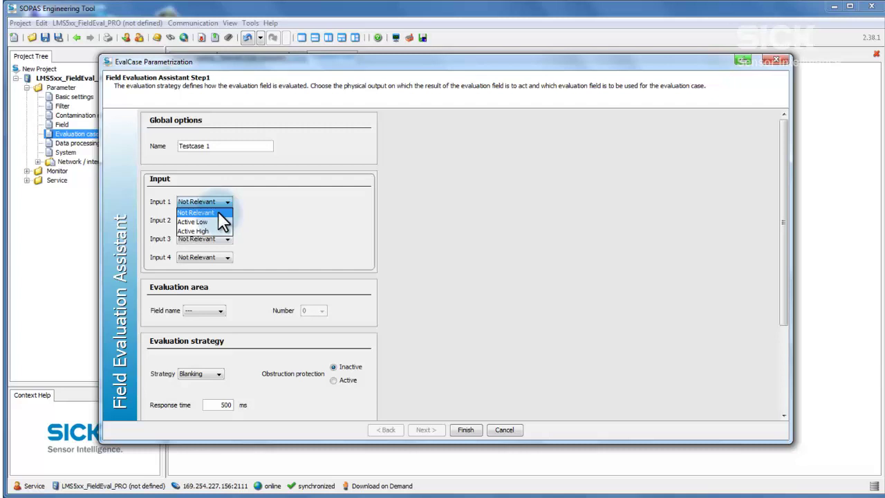
pyautogui.click(228, 201)
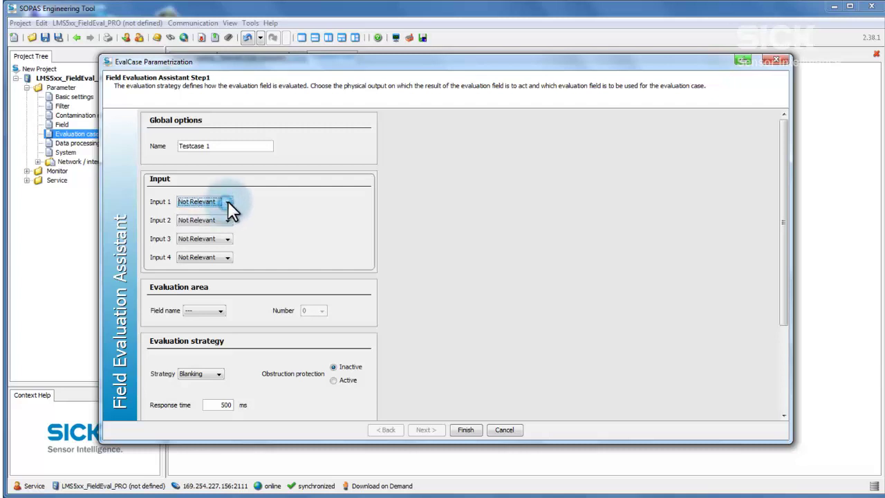
pyautogui.click(219, 311)
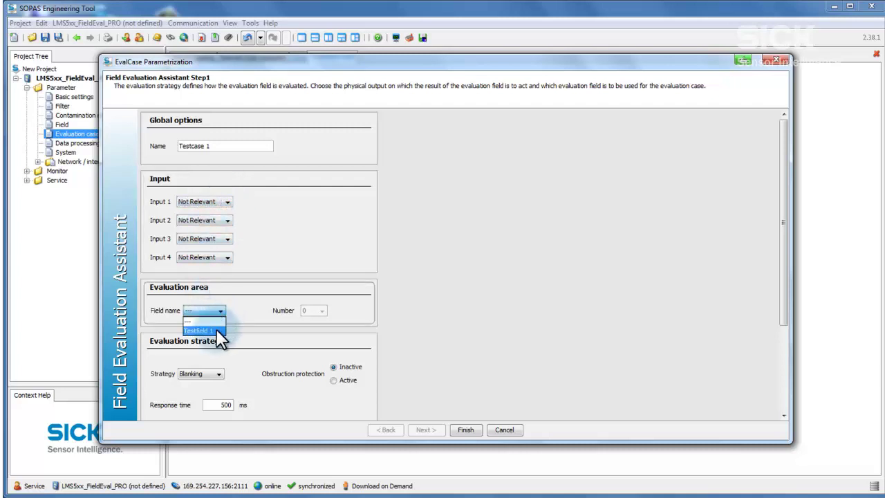
# Evaluate Testfield 1 in this case, keeping the Blanking strategy
pyautogui.click(216, 328)
pyautogui.scroll(-3, 217, 328)
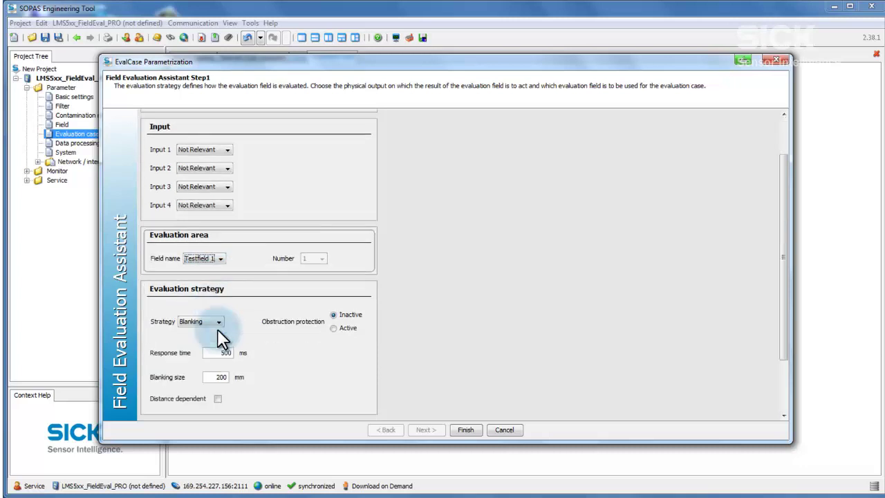
pyautogui.click(219, 249)
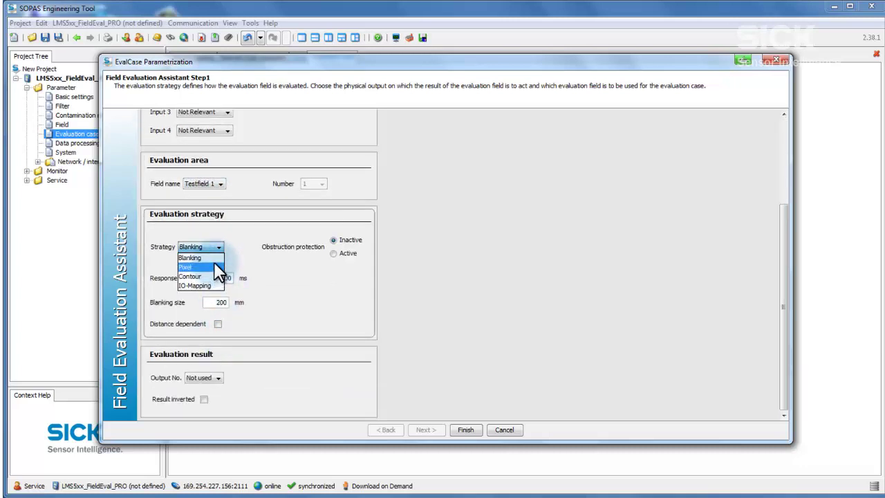
pyautogui.click(214, 258)
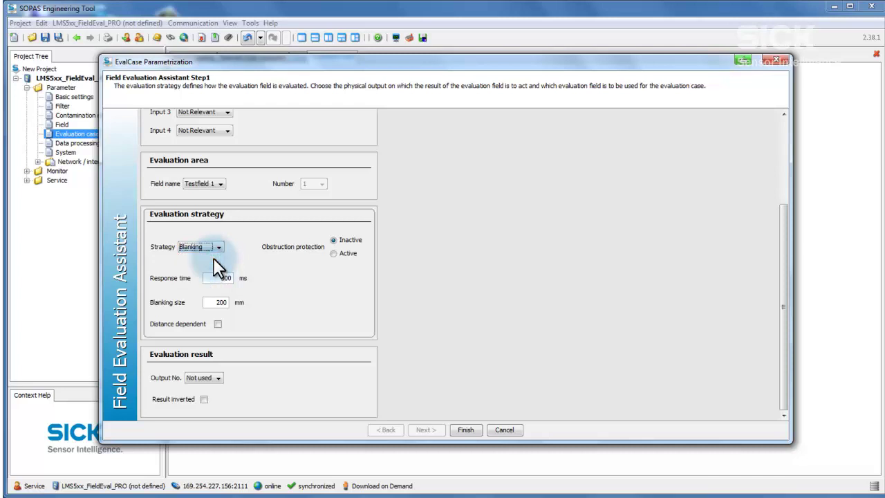
# Set blanking size to 30 mm and response time to 260 ms
pyautogui.click(218, 302)
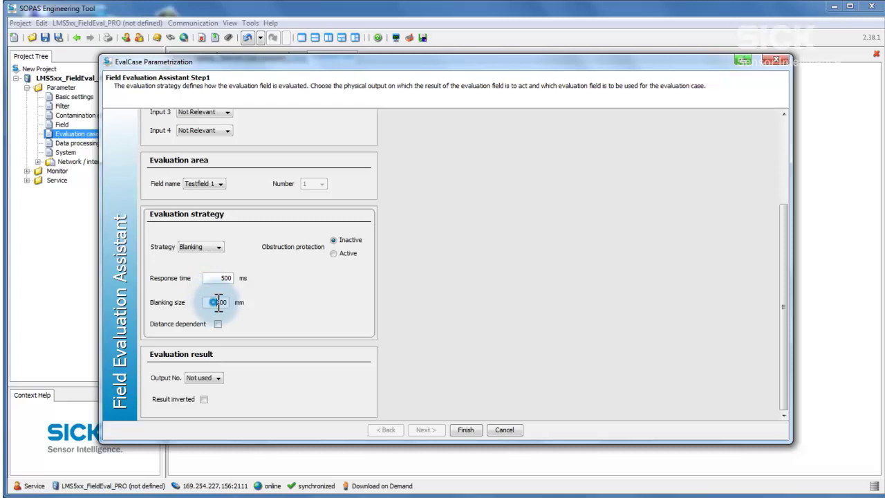
pyautogui.moveTo(218, 302); pyautogui.dragTo(230, 302)
pyautogui.write('30')
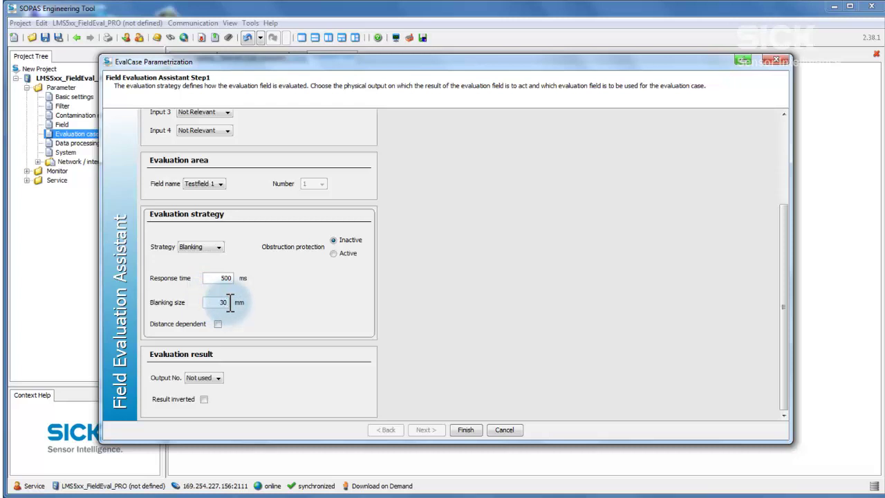
pyautogui.doubleClick(235, 279)
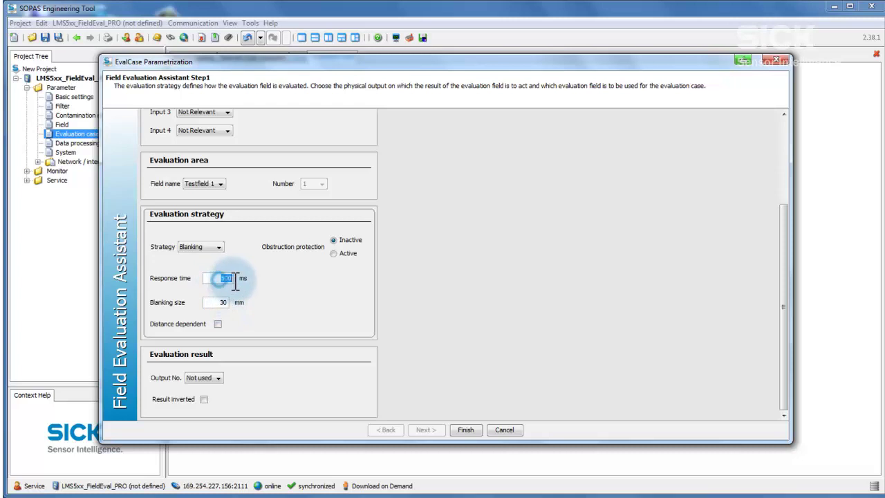
pyautogui.write('260')
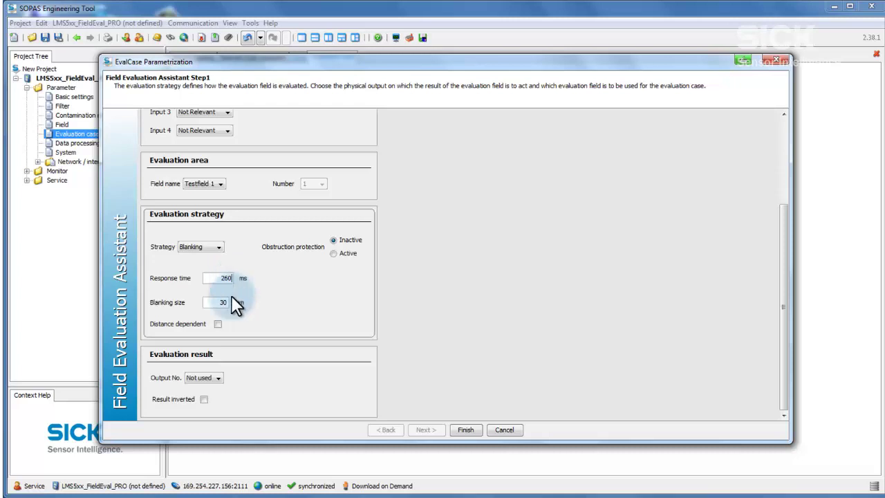
# Send Testcase 1's result to Output1 and finish the evaluation case
pyautogui.click(219, 378)
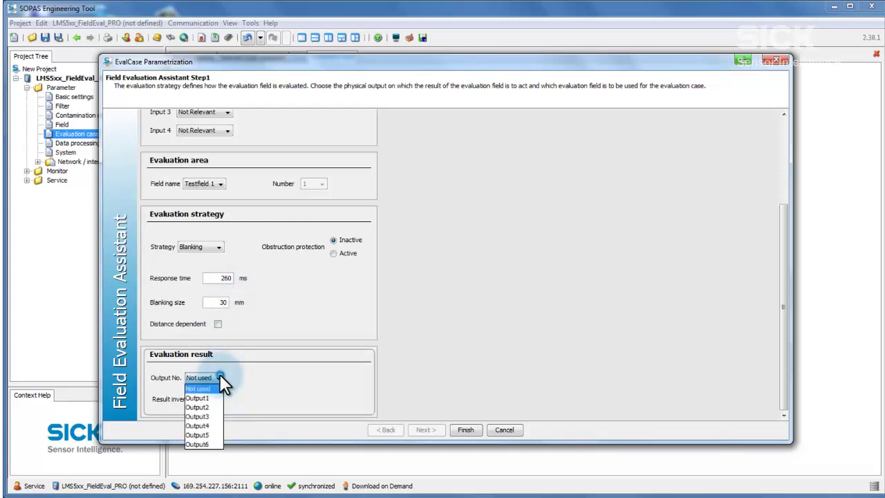
pyautogui.click(200, 398)
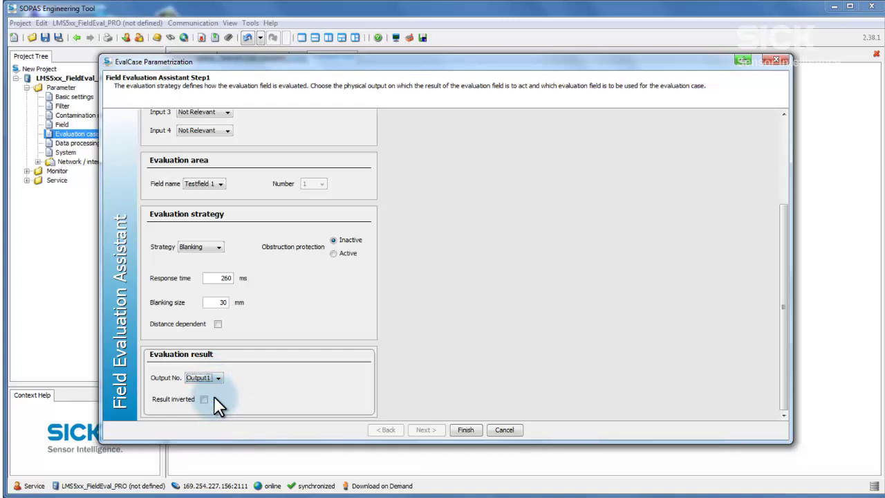
pyautogui.click(459, 430)
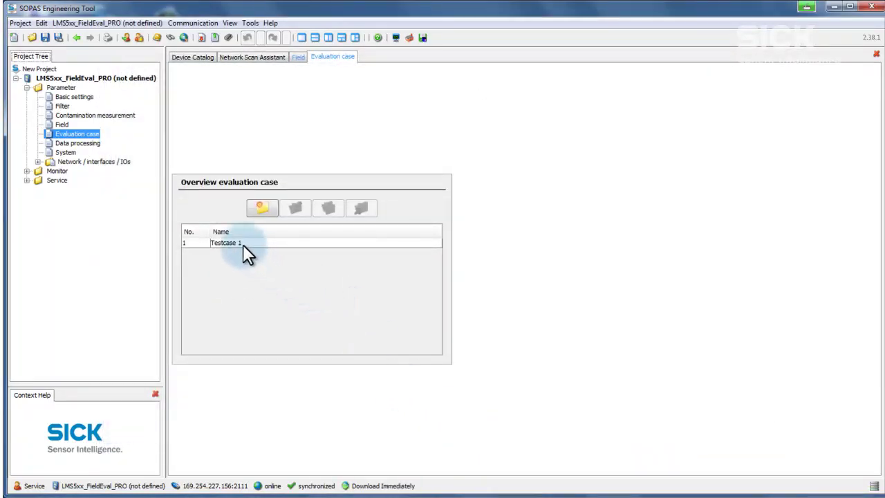
# Expand the Network / interfaces / IOs node in the Project Tree
pyautogui.click(36, 162)
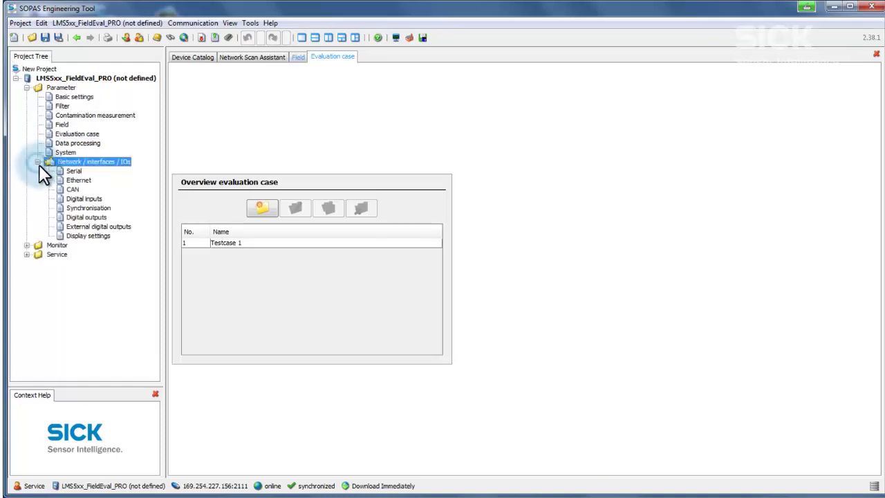
# Confirm Output 1 keeps Application, Immediately restart and Active Low, then expand the Monitor folder
pyautogui.click(71, 216)
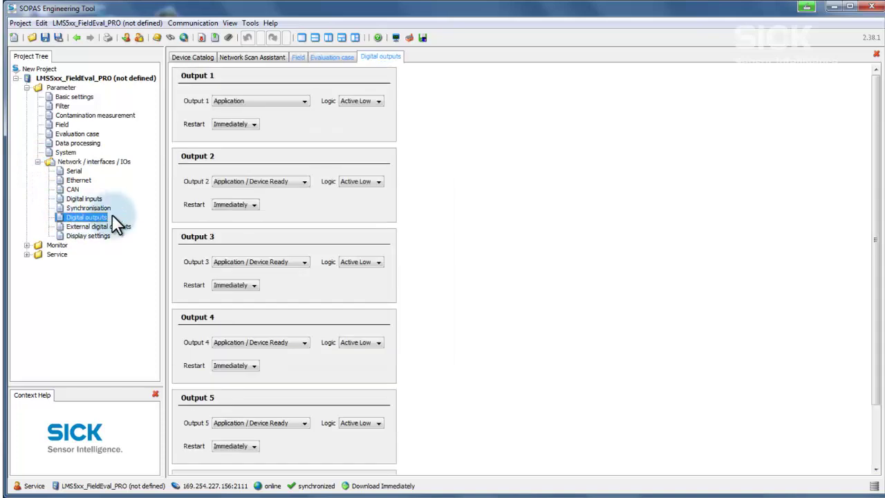
pyautogui.click(298, 101)
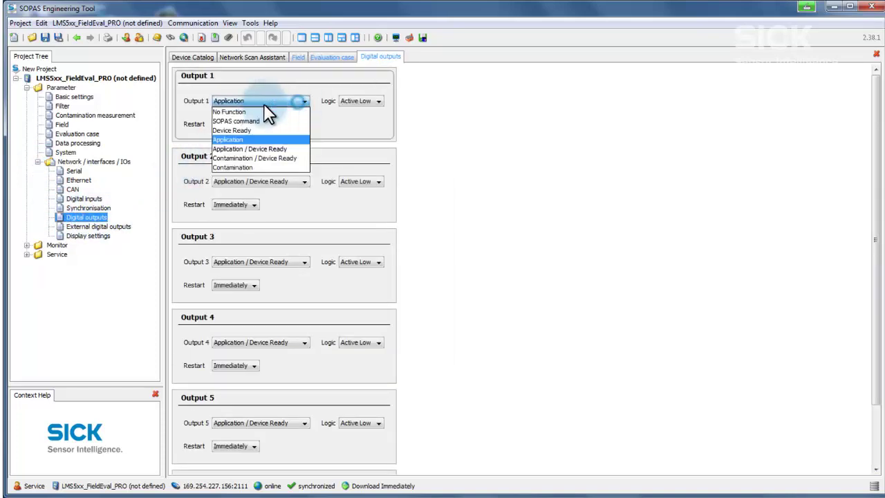
pyautogui.click(237, 142)
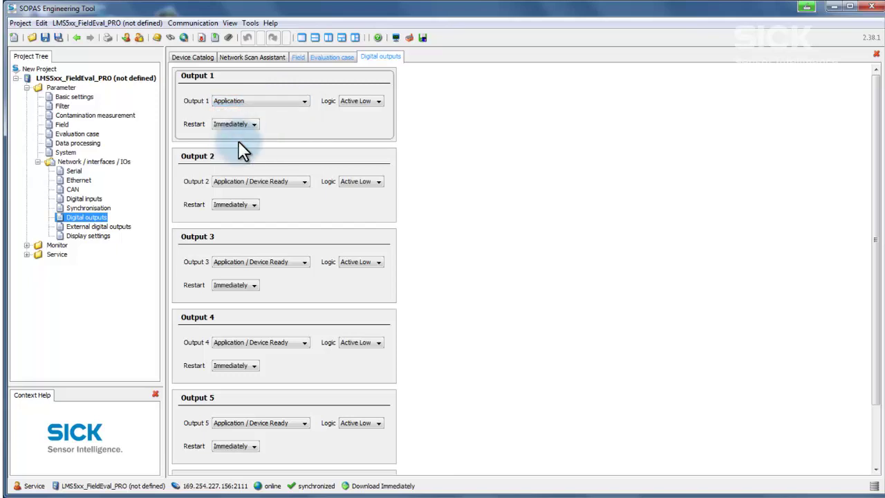
pyautogui.click(253, 125)
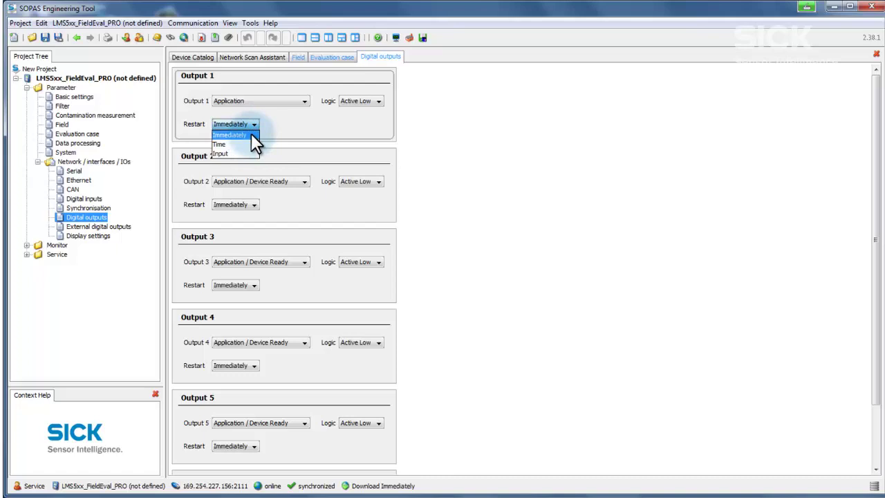
pyautogui.click(251, 135)
pyautogui.click(376, 101)
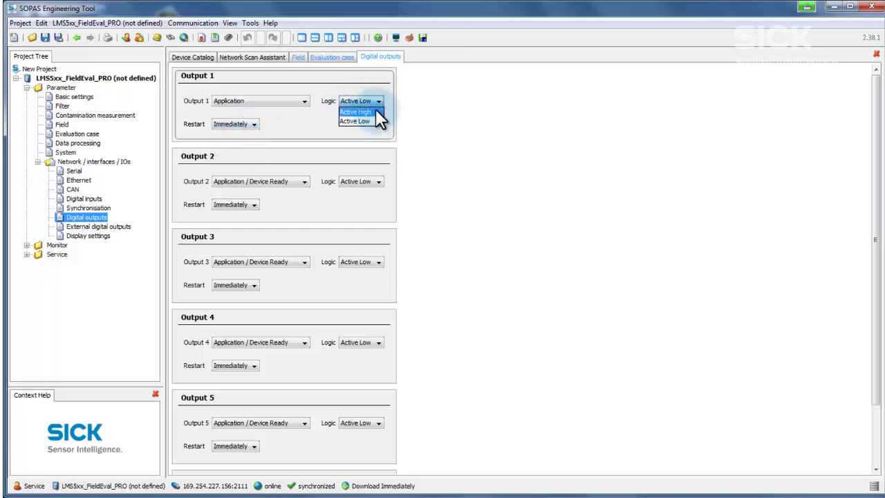
pyautogui.click(371, 117)
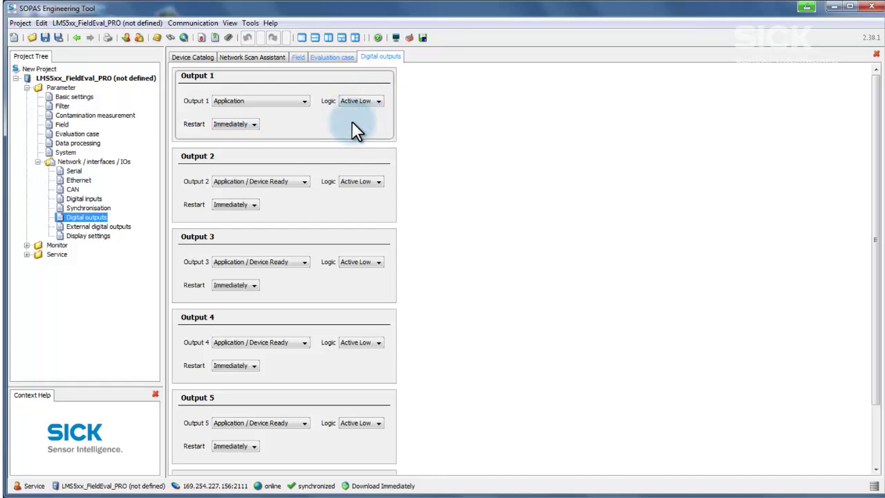
pyautogui.click(27, 246)
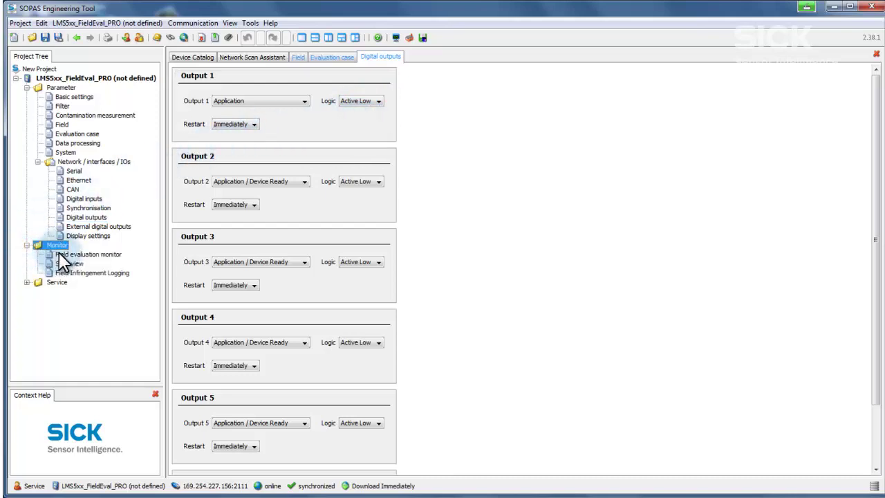
# Show the live scan line in the Field evaluation monitor and auto-zoom to fit Testfield 1
pyautogui.click(59, 254)
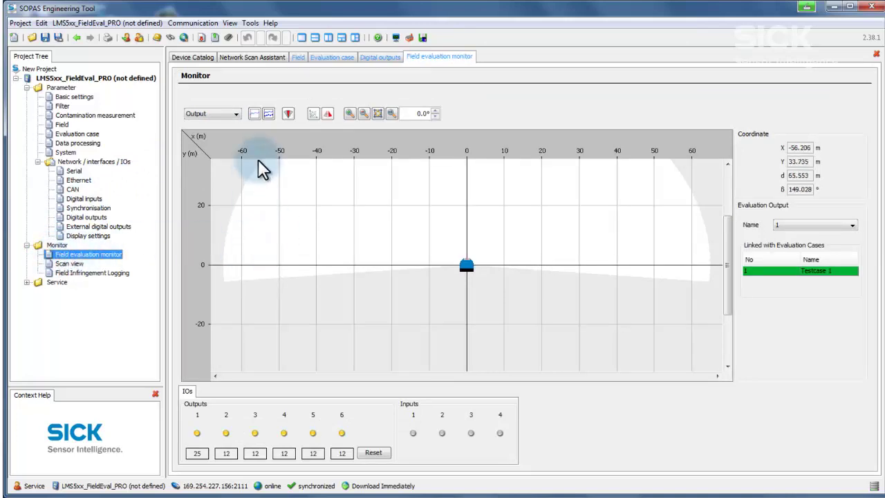
pyautogui.click(254, 114)
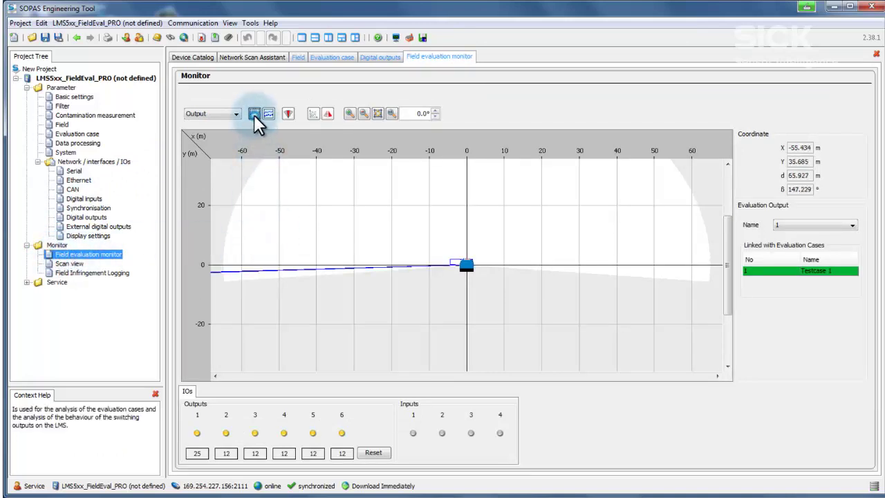
pyautogui.click(376, 113)
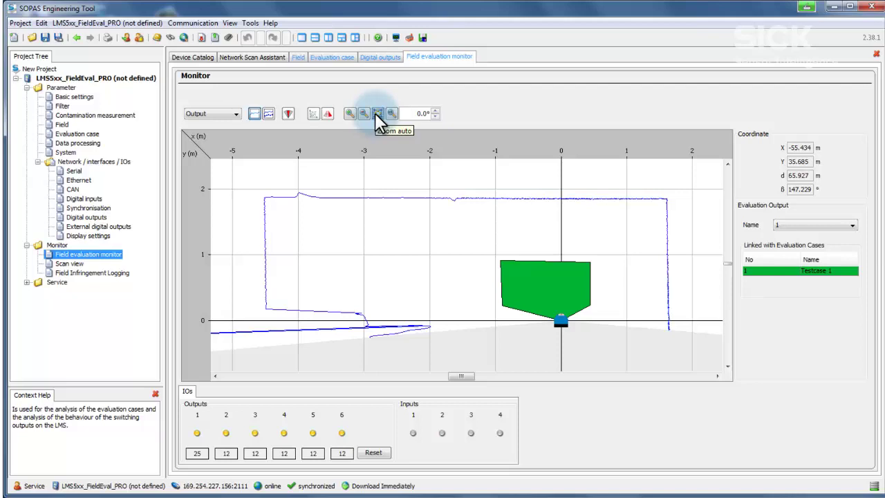